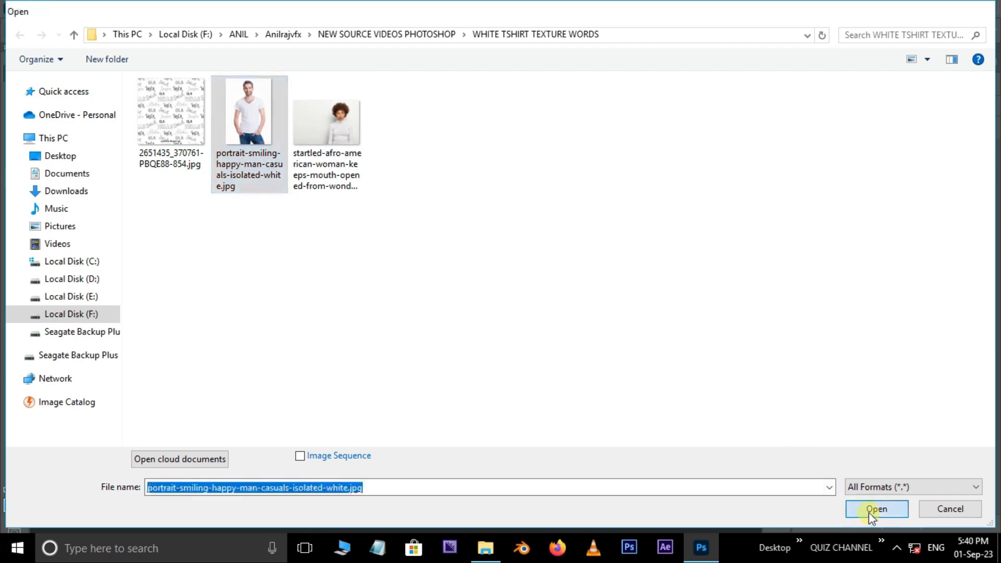
# Begin a Pen tool path at the collar and trace the top edge of the man's right shoulder
pyautogui.scroll(3, 454, 280)
pyautogui.scroll(3, 374, 272)
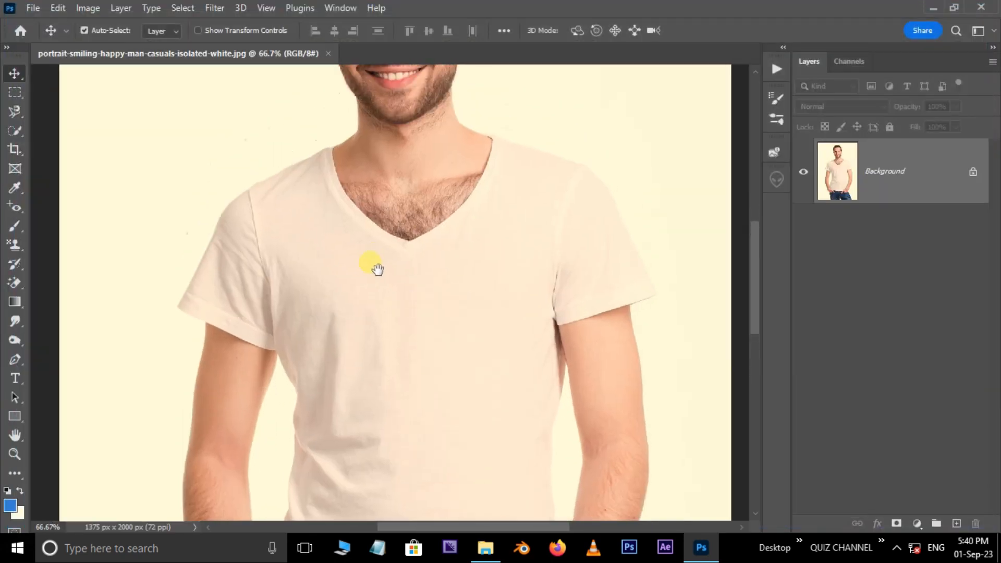
pyautogui.click(15, 359)
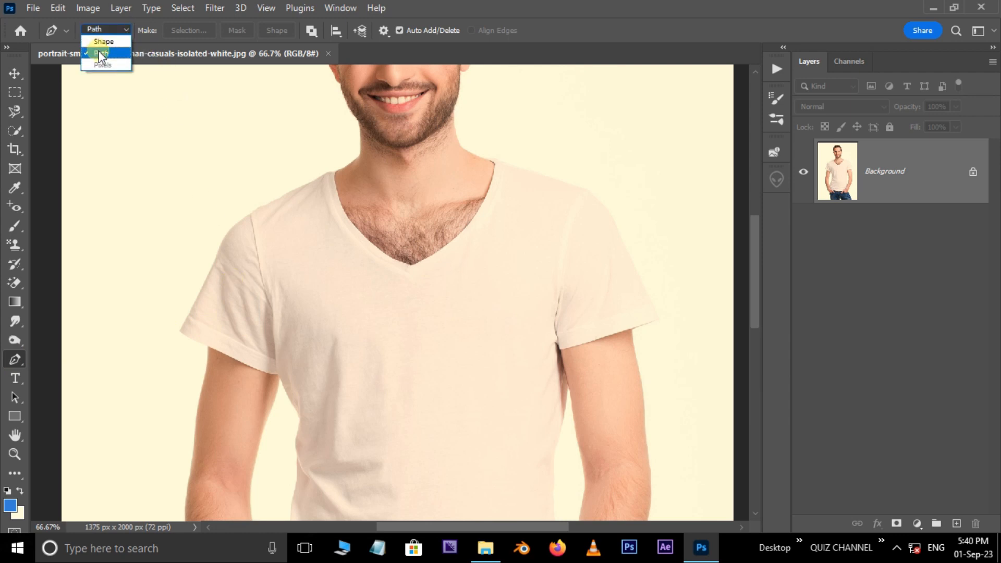
pyautogui.scroll(1, 287, 197)
pyautogui.click(351, 220)
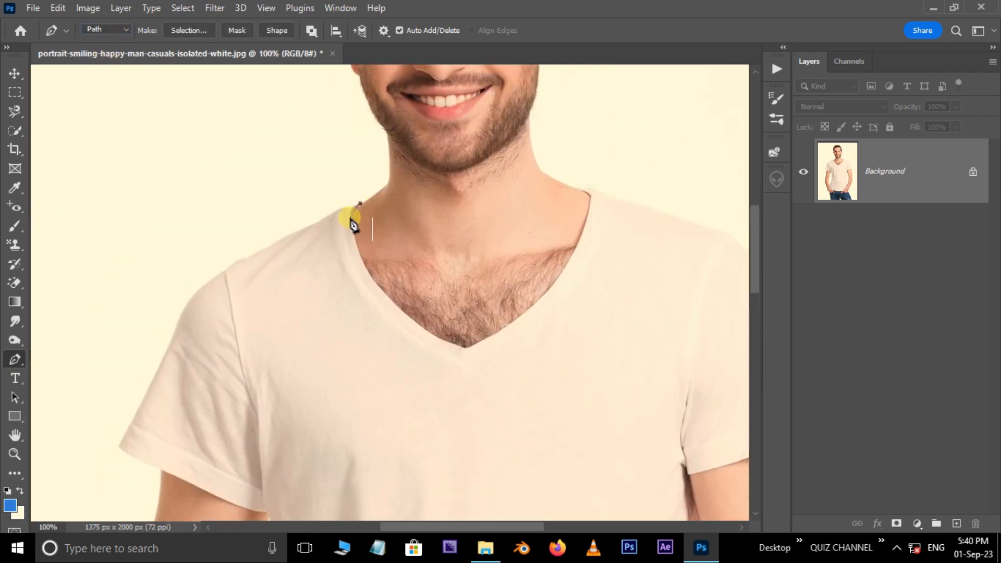
pyautogui.scroll(1, 349, 222)
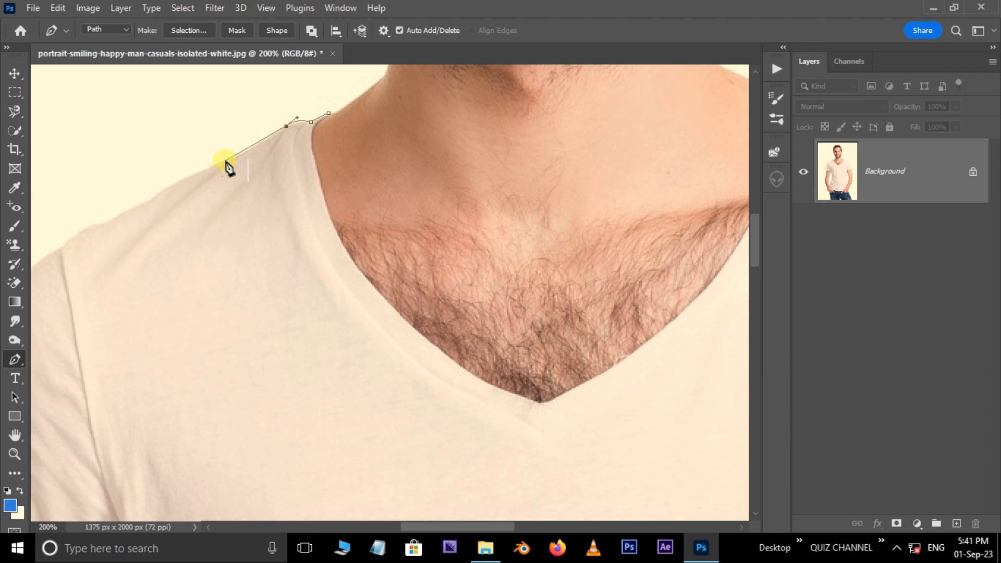
pyautogui.moveTo(223, 160); pyautogui.dragTo(216, 163)
pyautogui.moveTo(208, 191); pyautogui.dragTo(447, 158)
pyautogui.click(412, 150)
pyautogui.click(399, 160)
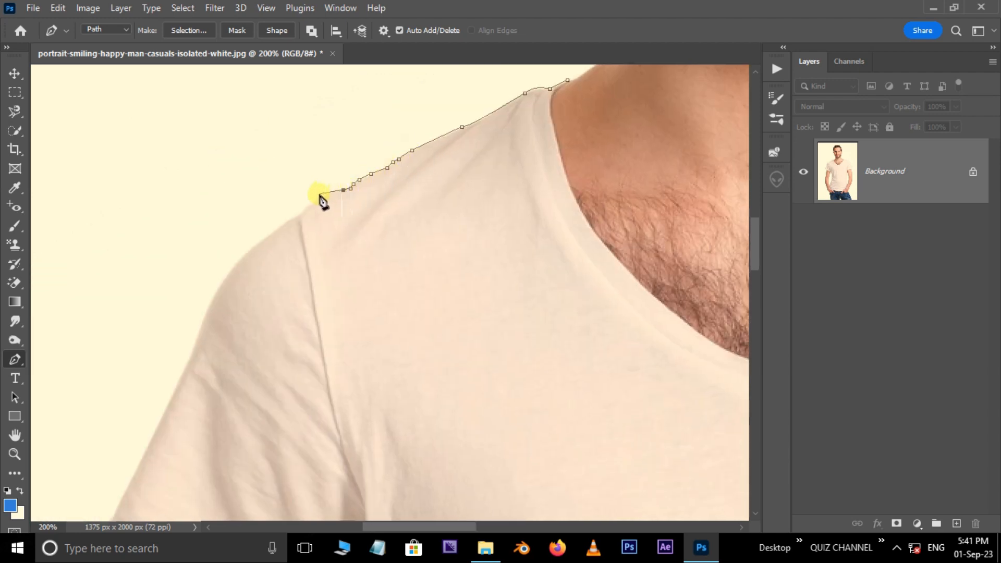
# Continue the path down the outer edge of the man's right sleeve to its lower corner
pyautogui.click(206, 296)
pyautogui.moveTo(193, 351); pyautogui.dragTo(335, 220)
pyautogui.click(274, 331)
pyautogui.click(248, 384)
pyautogui.click(242, 392)
pyautogui.click(221, 437)
# Trace the path along the hem of the man's right sleeve up to the armpit
pyautogui.moveTo(266, 448); pyautogui.dragTo(224, 357)
pyautogui.moveTo(265, 393); pyautogui.dragTo(328, 418)
pyautogui.keyDown('alt'); pyautogui.click(265, 393); pyautogui.keyUp('alt')
pyautogui.click(376, 447)
pyautogui.moveTo(475, 475); pyautogui.dragTo(390, 242)
pyautogui.keyDown('alt'); pyautogui.click(474, 475); pyautogui.keyUp('alt')
# Continue the path down the T-shirt's side from the man's right armpit past the waist
pyautogui.moveTo(390, 290); pyautogui.dragTo(395, 298)
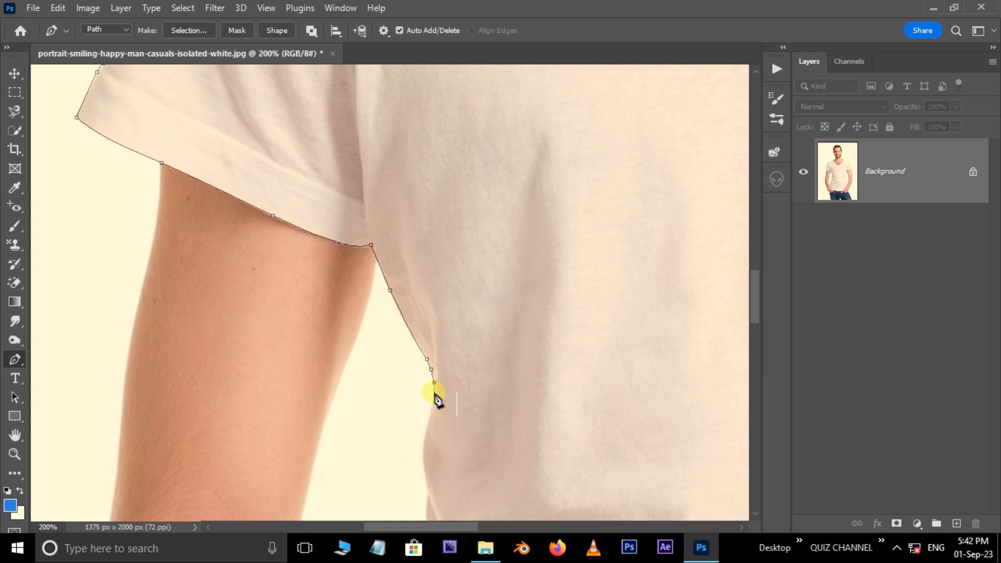
pyautogui.click(434, 393)
pyautogui.moveTo(430, 499); pyautogui.dragTo(363, 352)
pyautogui.click(361, 359)
pyautogui.click(361, 400)
pyautogui.moveTo(361, 401); pyautogui.dragTo(351, 323)
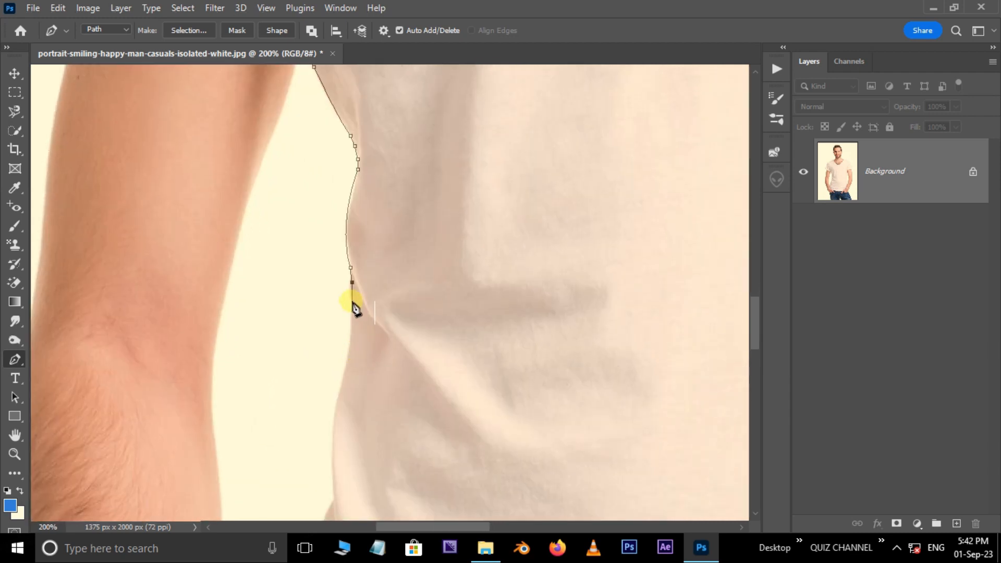
pyautogui.moveTo(332, 410); pyautogui.dragTo(304, 255)
pyautogui.click(308, 347)
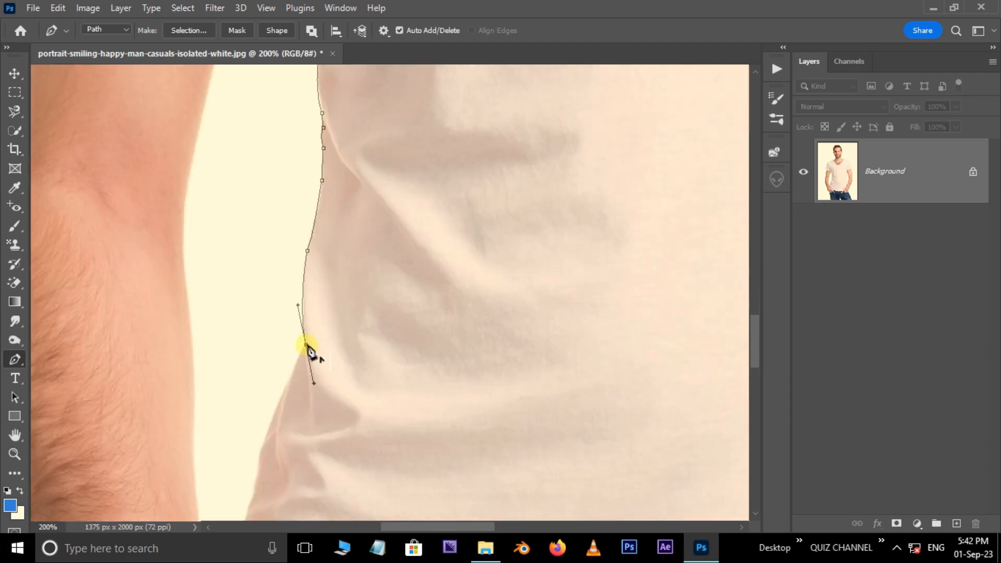
# Trace the lower side of the T-shirt down to where it meets the man's right wrist
pyautogui.moveTo(307, 351); pyautogui.dragTo(312, 206)
pyautogui.click(271, 297)
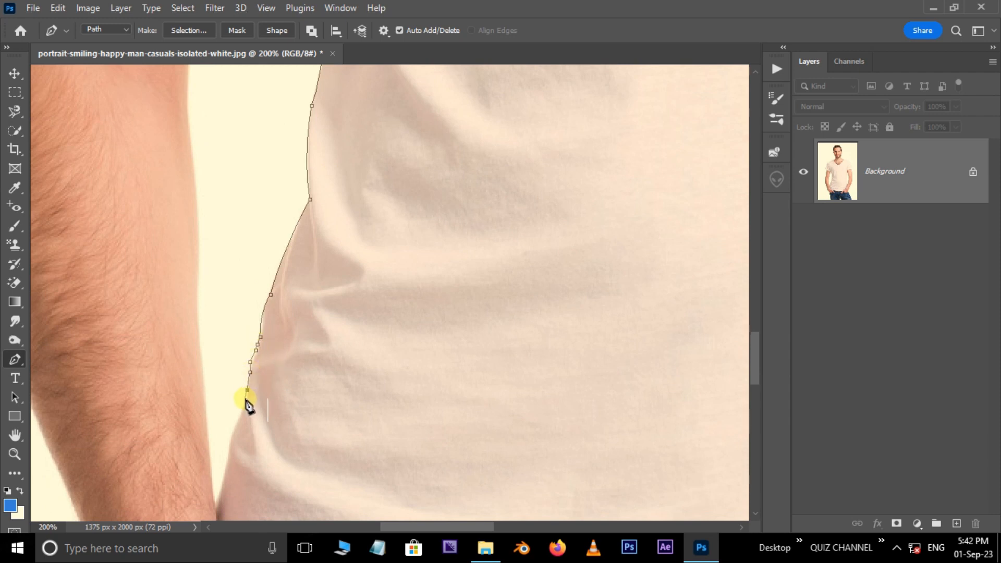
pyautogui.click(247, 399)
pyautogui.moveTo(230, 445); pyautogui.dragTo(227, 347)
pyautogui.click(214, 402)
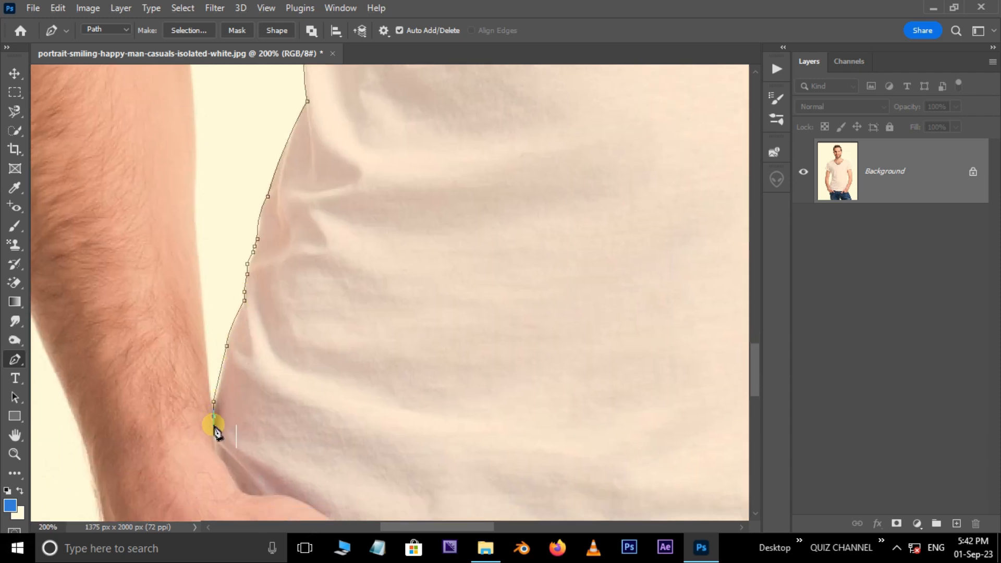
# Guide the path around the man's right hand to the T-shirt's bottom edge
pyautogui.moveTo(250, 493); pyautogui.dragTo(252, 494)
pyautogui.click(276, 493)
pyautogui.moveTo(318, 447); pyautogui.dragTo(257, 271)
pyautogui.moveTo(274, 345); pyautogui.dragTo(314, 376)
pyautogui.keyDown('alt'); pyautogui.click(273, 346); pyautogui.keyUp('alt')
pyautogui.click(314, 385)
pyautogui.click(325, 408)
# Trace the T-shirt's bottom hem across the jeans toward the man's left hand
pyautogui.moveTo(388, 421); pyautogui.dragTo(228, 366)
pyautogui.moveTo(330, 378); pyautogui.dragTo(382, 385)
pyautogui.keyDown('alt'); pyautogui.click(330, 378); pyautogui.keyUp('alt')
pyautogui.moveTo(662, 375); pyautogui.dragTo(645, 353)
pyautogui.keyDown('alt'); pyautogui.click(433, 375); pyautogui.keyUp('alt')
# Trace the T-shirt's edge around the man's left hand and up along the wrist
pyautogui.moveTo(466, 331); pyautogui.dragTo(488, 319)
pyautogui.click(486, 308)
pyautogui.moveTo(549, 267); pyautogui.dragTo(580, 257)
pyautogui.keyDown('alt'); pyautogui.click(549, 267); pyautogui.keyUp('alt')
pyautogui.moveTo(600, 219); pyautogui.dragTo(465, 391)
pyautogui.keyDown('alt'); pyautogui.click(600, 219); pyautogui.keyUp('alt')
pyautogui.click(609, 205)
pyautogui.click(504, 278)
pyautogui.click(504, 271)
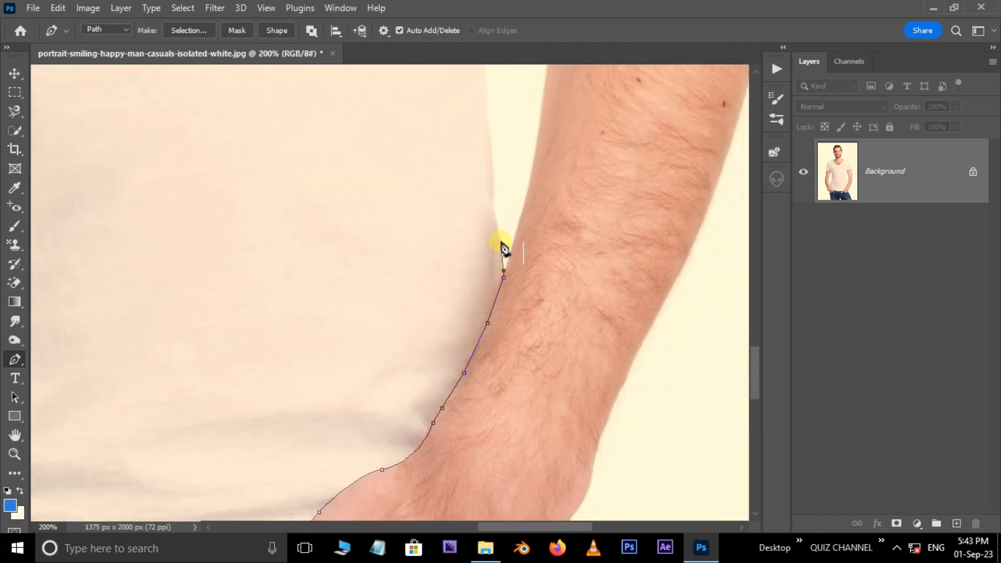
# Continue the path up the T-shirt's side along the gap beside the man's left arm
pyautogui.click(501, 241)
pyautogui.click(498, 225)
pyautogui.moveTo(492, 156); pyautogui.dragTo(501, 345)
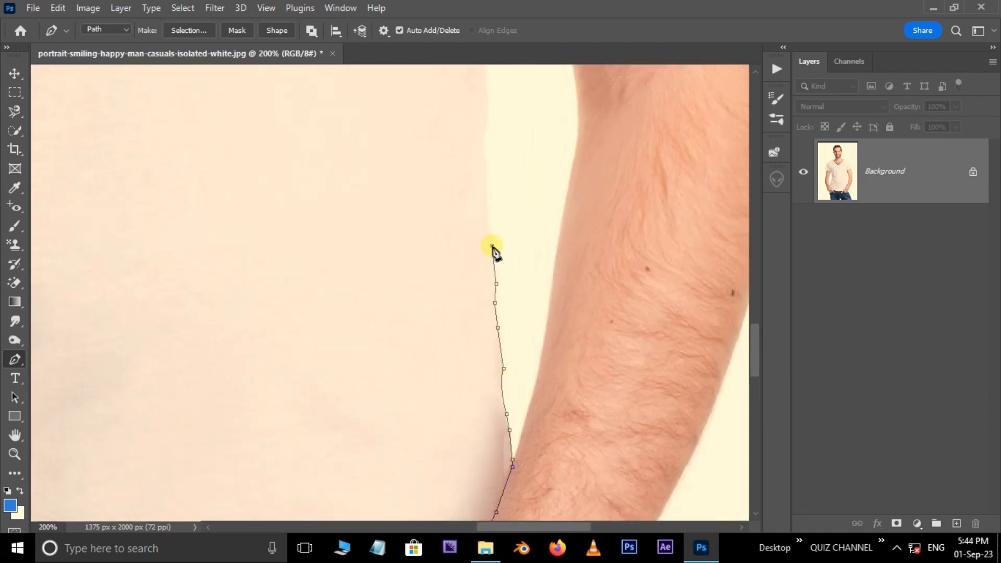
pyautogui.click(486, 131)
pyautogui.moveTo(490, 75); pyautogui.dragTo(476, 332)
pyautogui.moveTo(496, 207); pyautogui.dragTo(490, 385)
# Extend the path up the T-shirt's upper side into the man's left armpit
pyautogui.click(500, 342)
pyautogui.click(508, 296)
pyautogui.click(512, 263)
pyautogui.click(500, 213)
pyautogui.click(489, 153)
pyautogui.moveTo(489, 151); pyautogui.dragTo(466, 287)
# Trace the path along the hem of the man's left sleeve to its outer corner
pyautogui.moveTo(666, 228); pyautogui.dragTo(578, 404)
pyautogui.keyDown('alt'); pyautogui.click(667, 228); pyautogui.keyUp('alt')
pyautogui.click(679, 226)
pyautogui.click(683, 226)
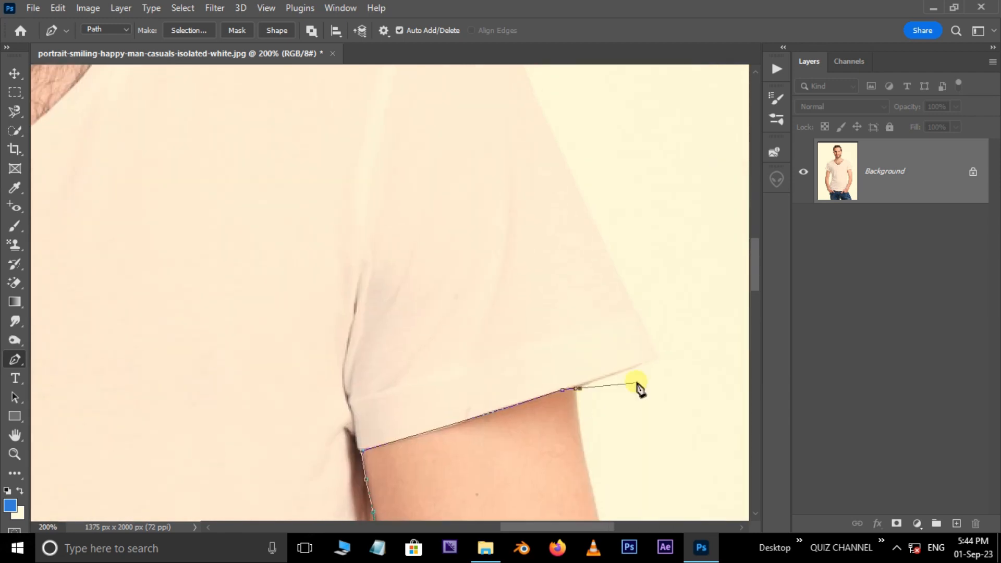
pyautogui.click(659, 360)
# Trace the man's left sleeve up its outer edge and along the shoulder to the collar
pyautogui.moveTo(659, 360); pyautogui.dragTo(686, 452)
pyautogui.click(558, 177)
pyautogui.moveTo(521, 114); pyautogui.dragTo(565, 267)
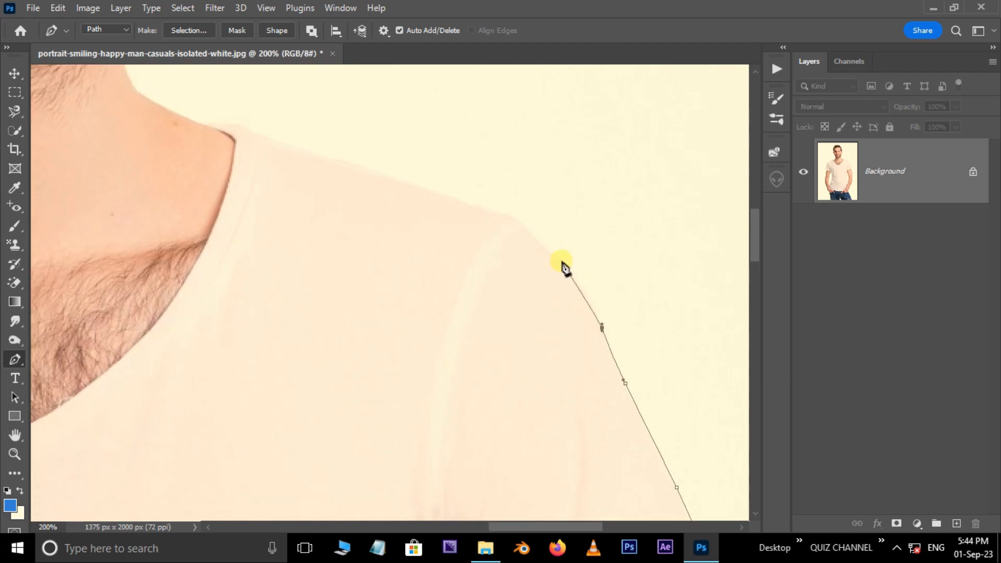
pyautogui.click(508, 216)
pyautogui.moveTo(453, 190); pyautogui.dragTo(545, 287)
pyautogui.keyDown('alt'); pyautogui.click(426, 253); pyautogui.keyUp('alt')
pyautogui.moveTo(426, 253); pyautogui.dragTo(330, 248)
pyautogui.click(343, 226)
pyautogui.click(336, 219)
pyautogui.keyDown('alt'); pyautogui.click(325, 238); pyautogui.keyUp('alt')
# Trace the V-neckline down to its point and up the other side, closing the path at its starting point
pyautogui.moveTo(274, 383); pyautogui.dragTo(222, 465)
pyautogui.keyDown('alt'); pyautogui.click(275, 383); pyautogui.keyUp('alt')
pyautogui.moveTo(295, 428); pyautogui.dragTo(538, 341)
pyautogui.moveTo(322, 454); pyautogui.dragTo(346, 470)
pyautogui.moveTo(298, 439); pyautogui.dragTo(472, 381)
pyautogui.keyDown('alt'); pyautogui.click(321, 454); pyautogui.keyUp('alt')
pyautogui.moveTo(151, 337); pyautogui.dragTo(121, 274)
pyautogui.moveTo(180, 400); pyautogui.dragTo(255, 452)
pyautogui.keyDown('alt'); pyautogui.click(150, 337); pyautogui.keyUp('alt')
pyautogui.moveTo(92, 204); pyautogui.dragTo(90, 160)
pyautogui.moveTo(93, 248); pyautogui.dragTo(107, 302)
pyautogui.keyDown('alt'); pyautogui.click(92, 204); pyautogui.keyUp('alt')
pyautogui.click(107, 170)
# Convert the closed T-shirt path into a new anti-aliased selection
pyautogui.hotkey('ctrl', '-')
pyautogui.hotkey('ctrl', '-')
pyautogui.hotkey('ctrl', '-')
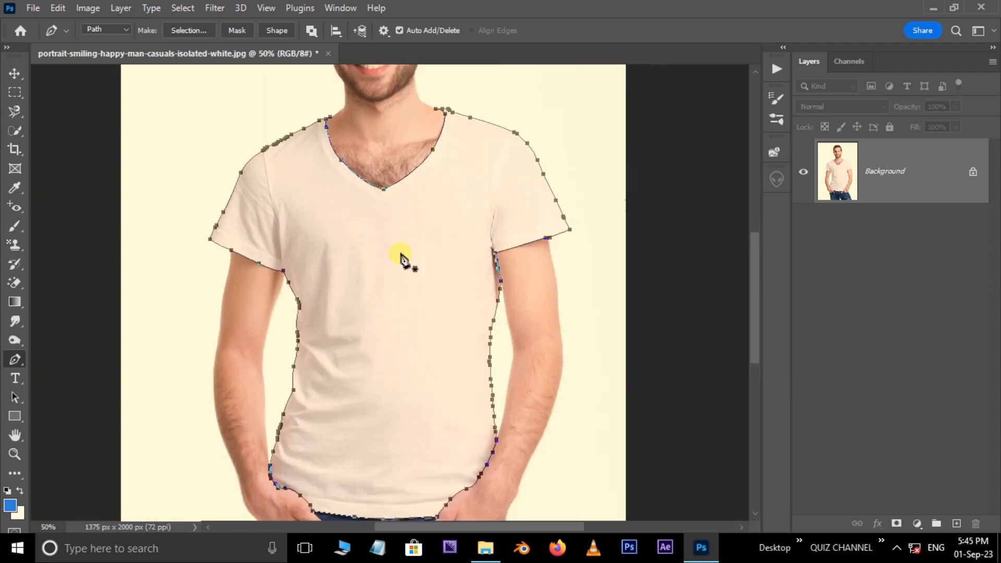
pyautogui.rightClick(401, 257)
pyautogui.click(440, 269)
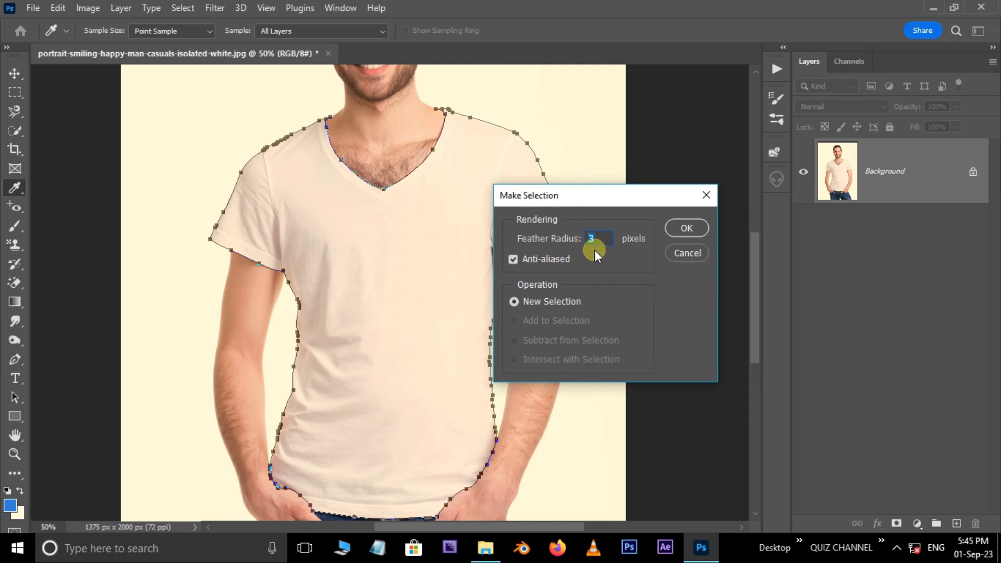
pyautogui.click(687, 228)
# Contract the T-shirt selection by 3 pixels and copy the selected area onto a new layer
pyautogui.click(183, 8)
pyautogui.moveTo(217, 230)
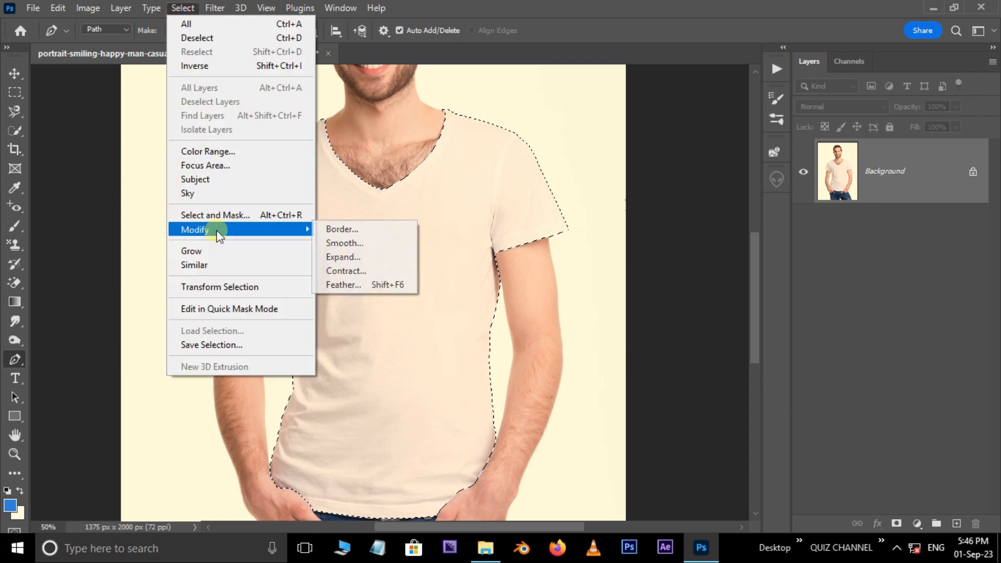
pyautogui.click(363, 273)
pyautogui.moveTo(351, 293); pyautogui.dragTo(365, 269)
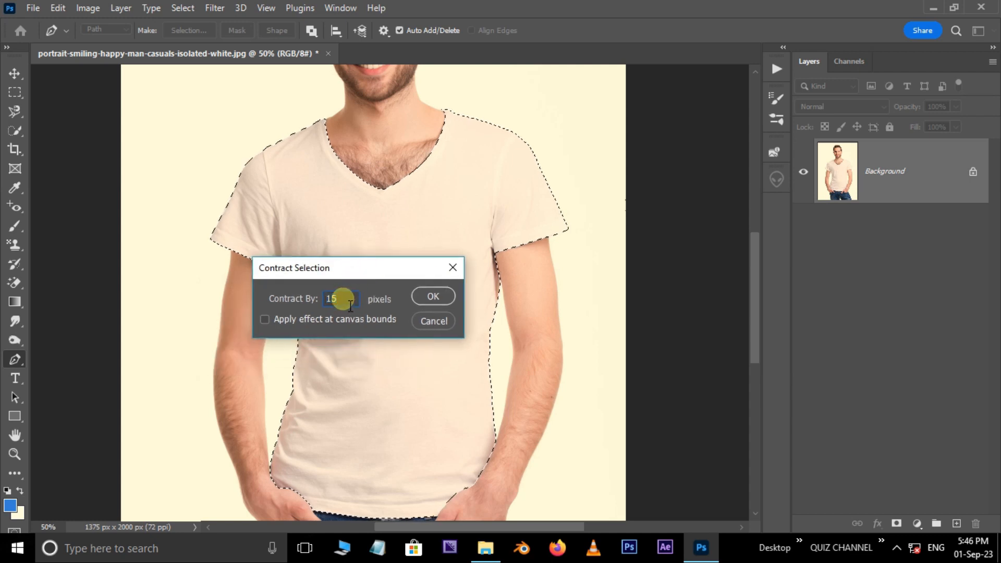
pyautogui.write('3')
pyautogui.click(437, 296)
pyautogui.hotkey('ctrl', 'j')
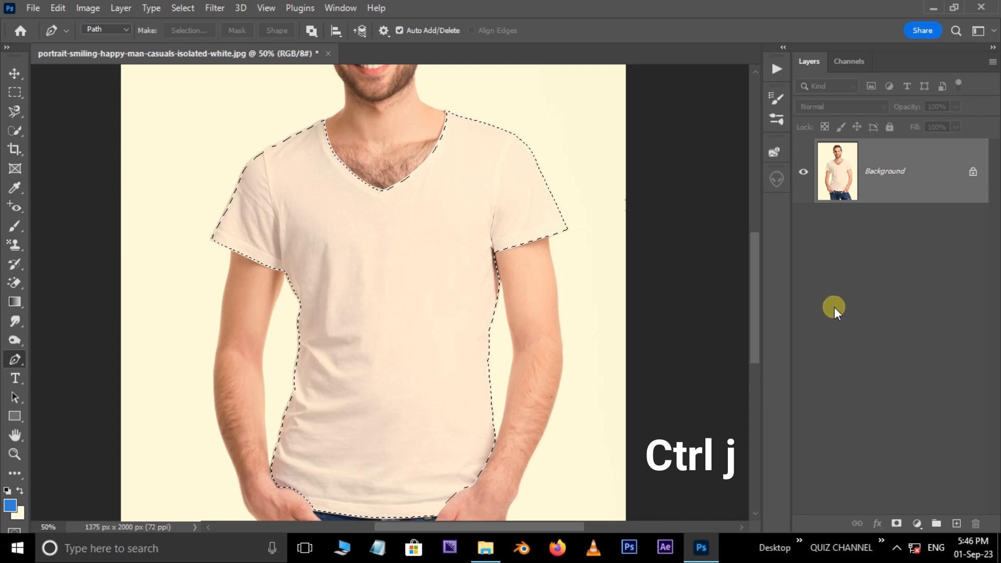
# Place the word-pattern image 2651435_370761-PBQE88-854.jpg as an embedded object
pyautogui.click(34, 7)
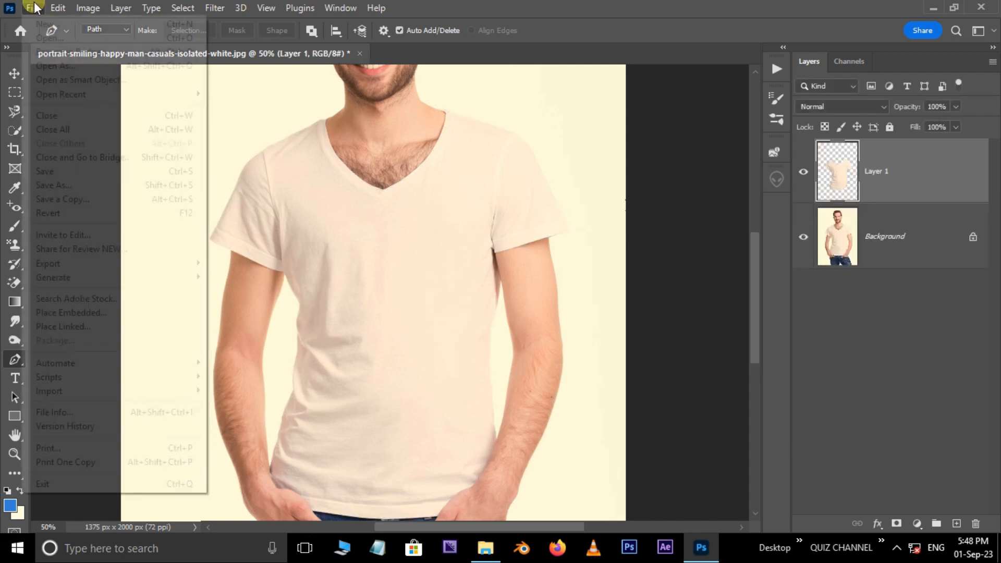
pyautogui.click(94, 315)
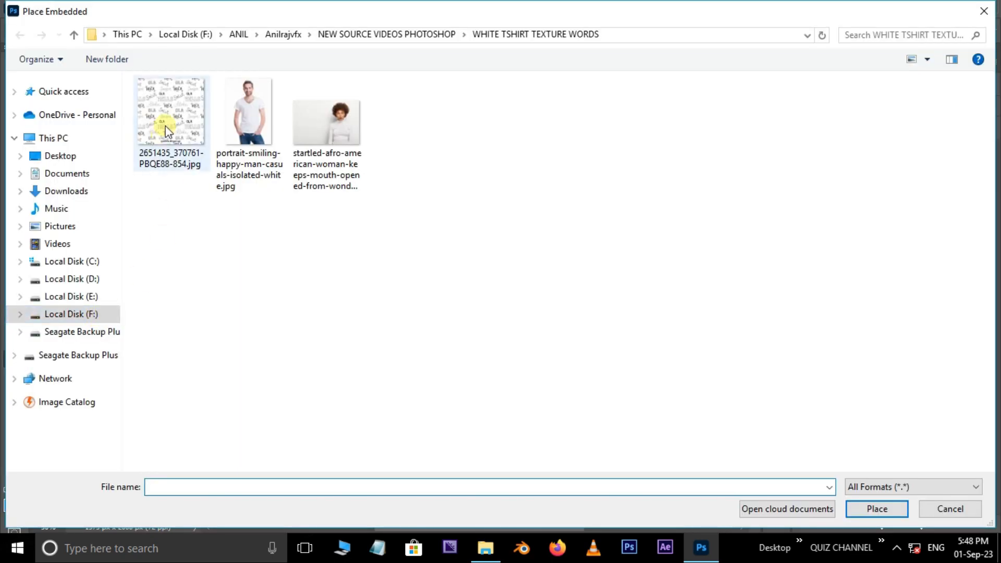
pyautogui.click(167, 130)
pyautogui.click(893, 509)
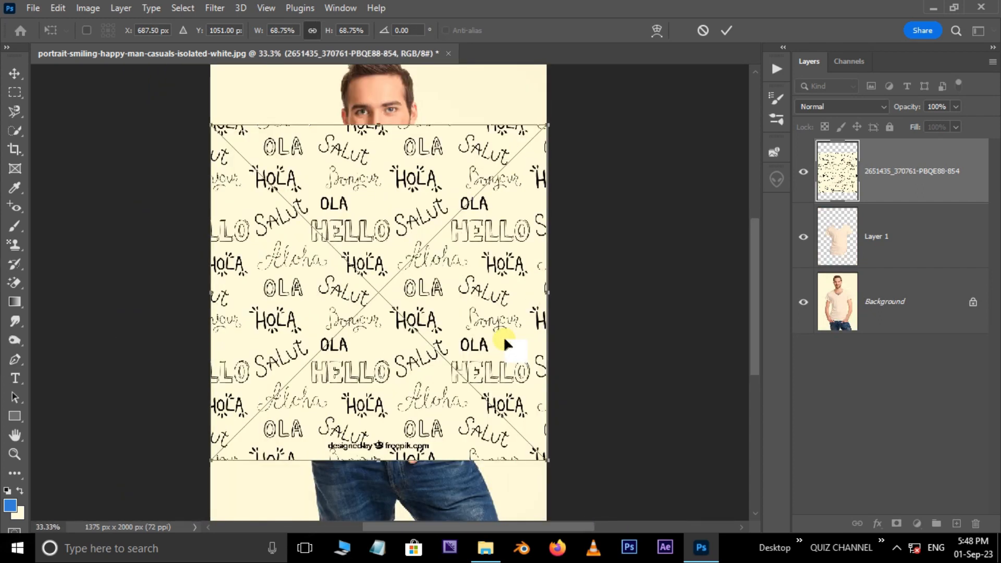
# Lower the pattern's opacity to 34%, scale it to about 59.31% and position it over the T-shirt
pyautogui.click(957, 107)
pyautogui.click(922, 123)
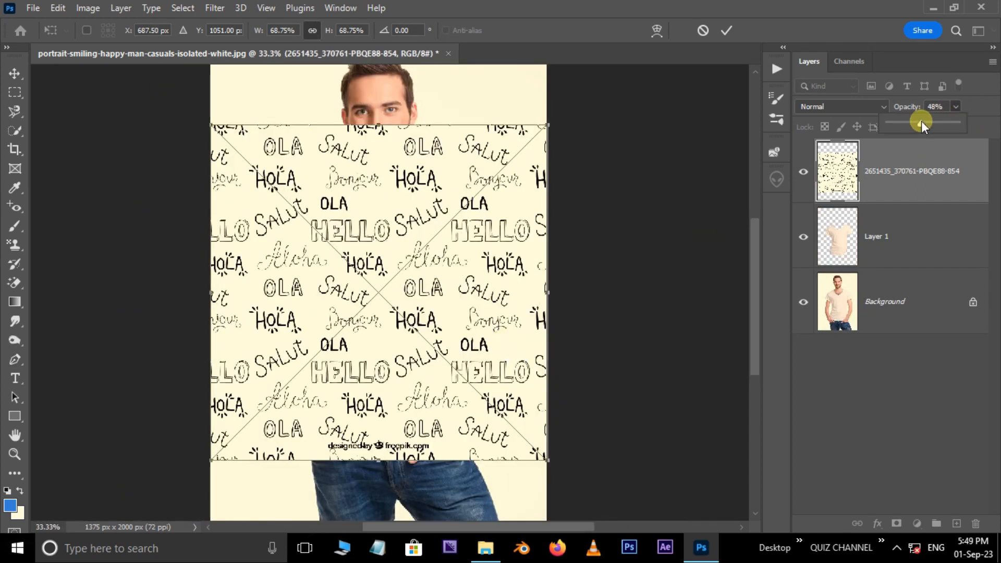
pyautogui.moveTo(915, 123); pyautogui.dragTo(913, 123)
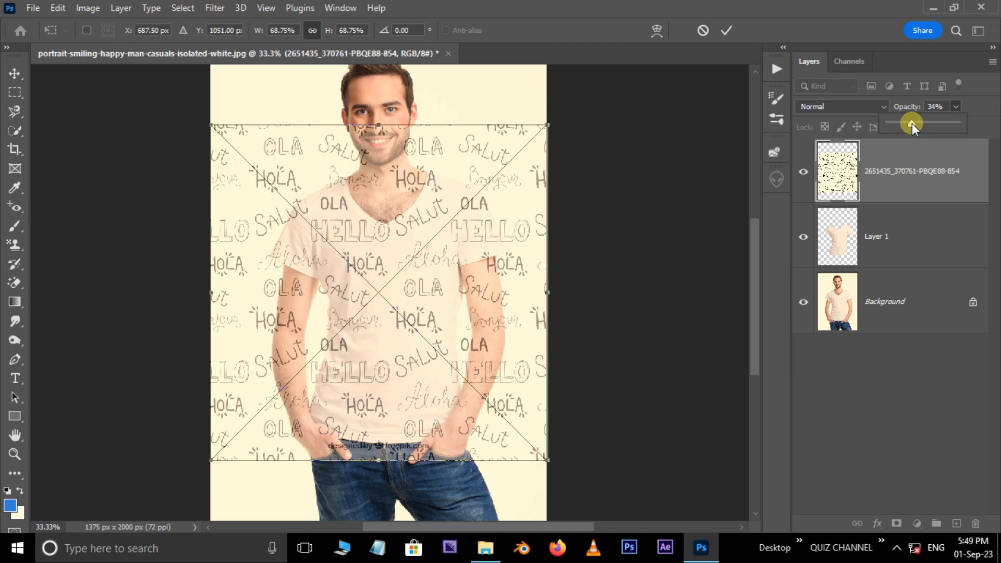
pyautogui.press('alt')
pyautogui.moveTo(546, 125)
pyautogui.mouseDown()
pyautogui.moveTo(514, 152)
pyautogui.moveTo(533, 140)
pyautogui.mouseUp()
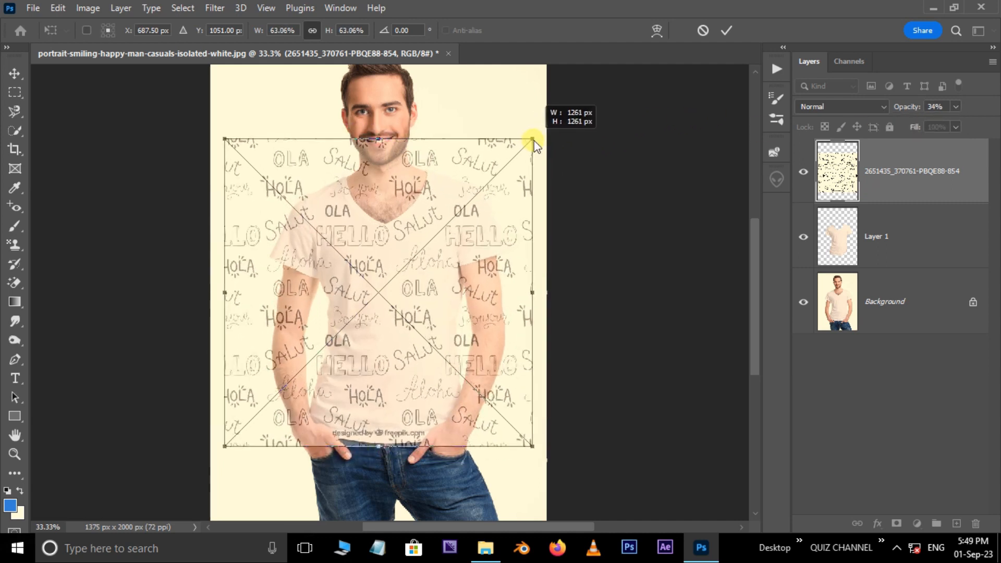
pyautogui.moveTo(496, 231); pyautogui.dragTo(503, 241)
pyautogui.moveTo(541, 159); pyautogui.dragTo(506, 213)
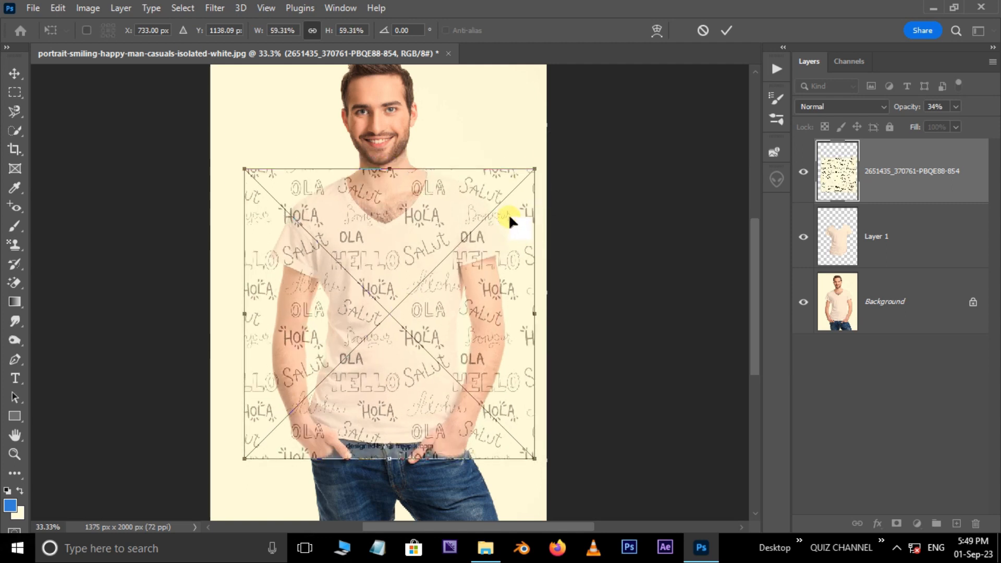
# Set the pattern layer's opacity back to 100% and commit its placement
pyautogui.click(955, 107)
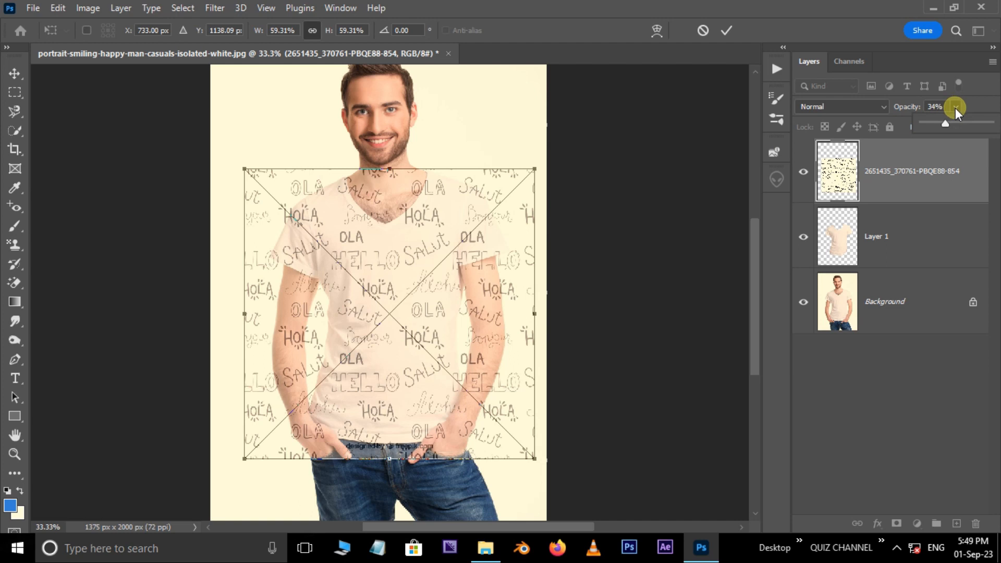
pyautogui.moveTo(954, 123); pyautogui.dragTo(994, 125)
pyautogui.press('Return')
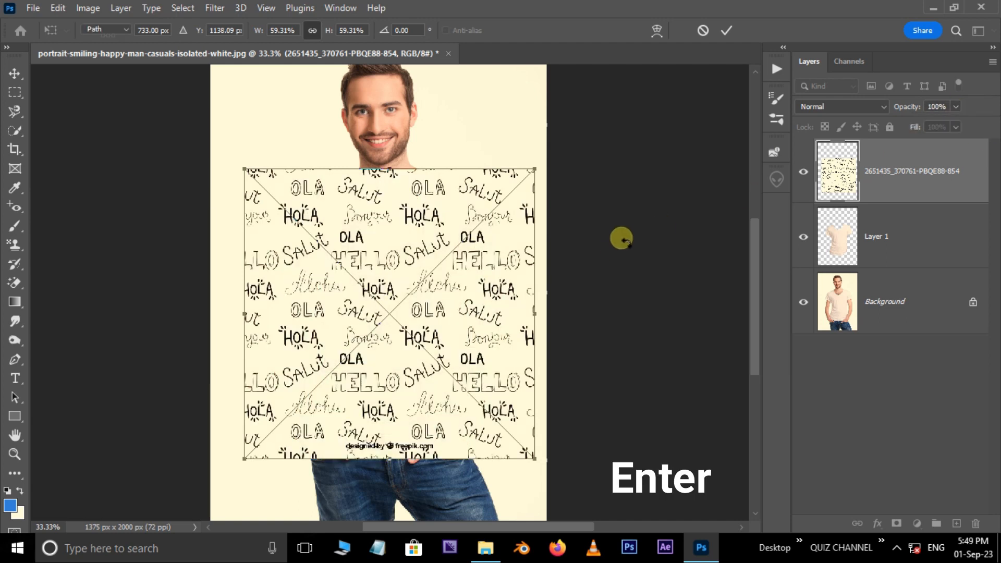
# Clip the pattern layer to the T-shirt layer and set its blend mode to Color Burn
pyautogui.rightClick(908, 179)
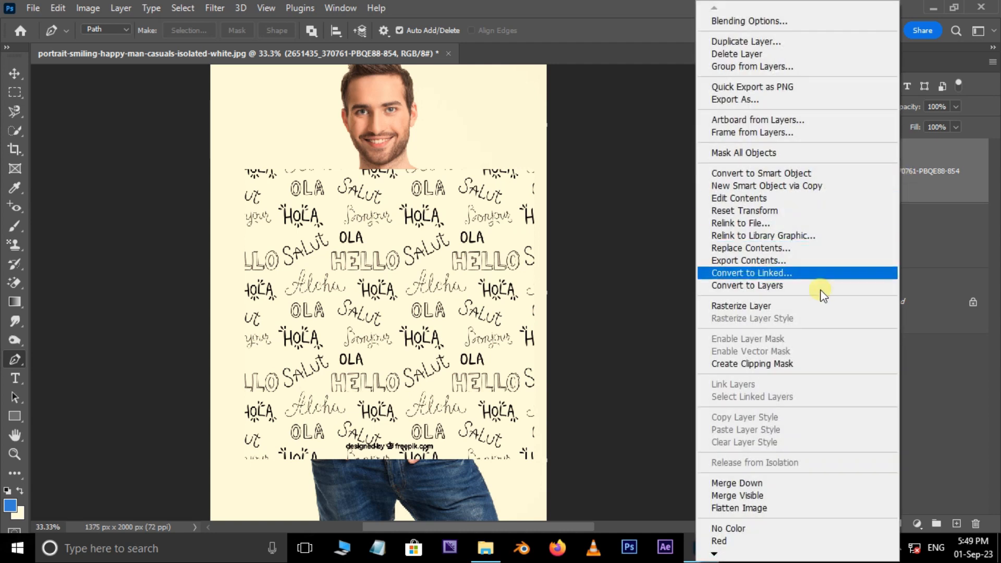
pyautogui.click(772, 364)
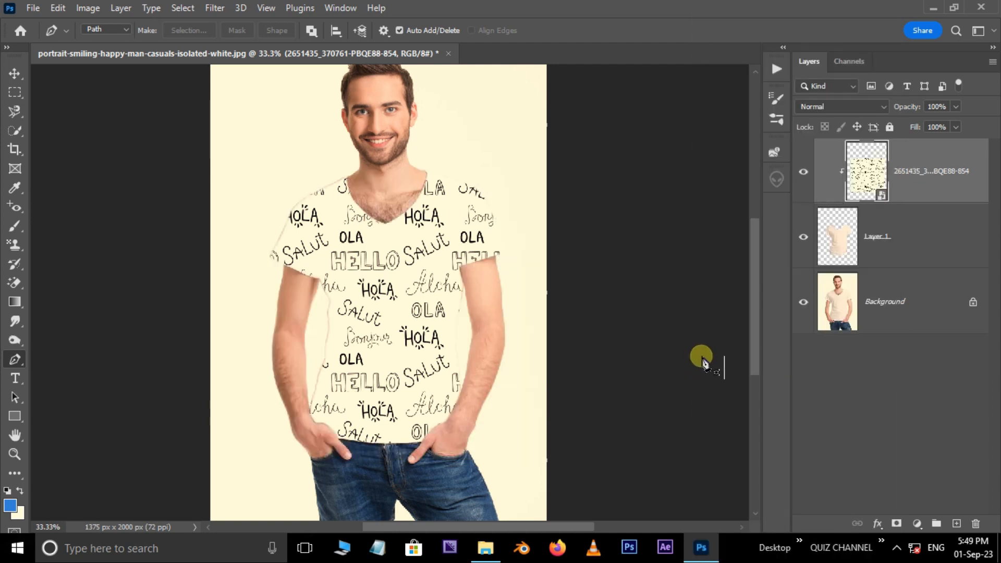
pyautogui.click(873, 106)
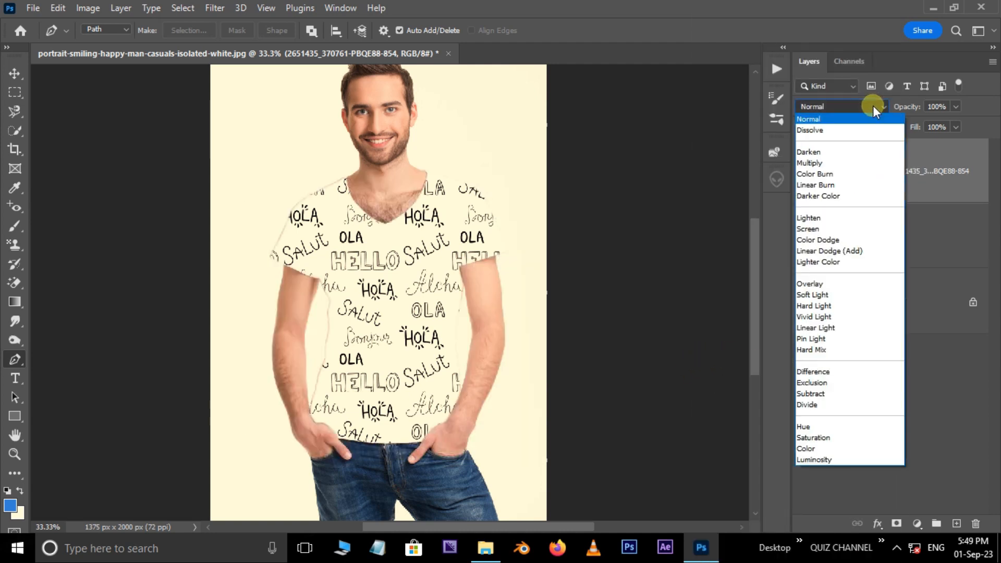
pyautogui.click(828, 175)
# Rasterize the pattern layer and open it in the Liquify filter
pyautogui.rightClick(929, 171)
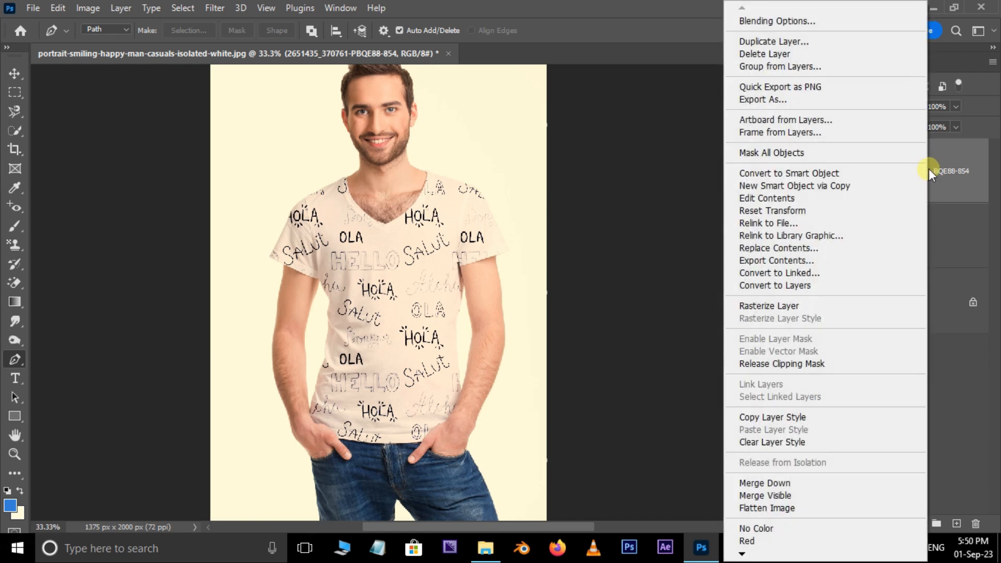
pyautogui.click(777, 306)
pyautogui.hotkey('ctrl', '+')
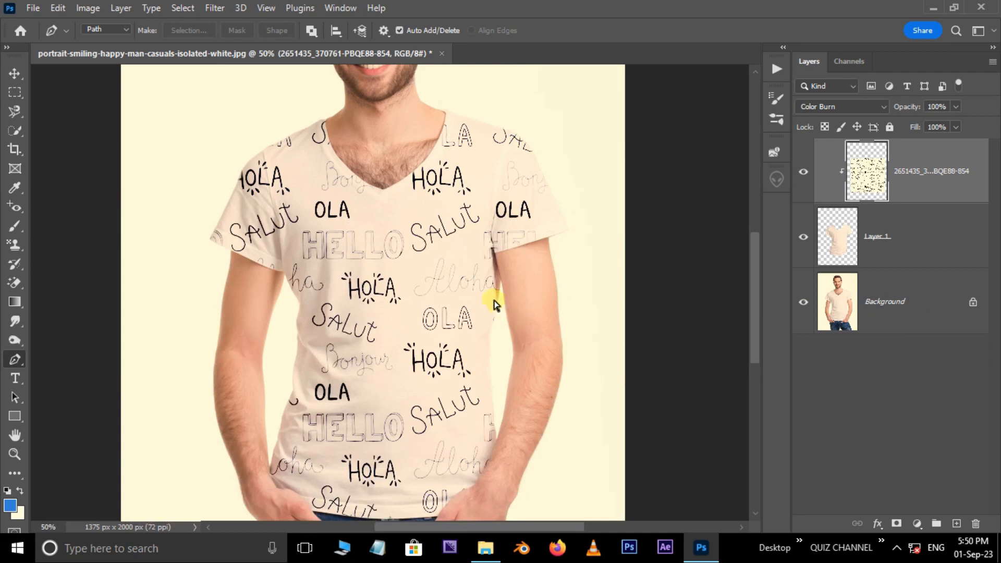
pyautogui.hotkey('ctrl', '+')
pyautogui.click(215, 8)
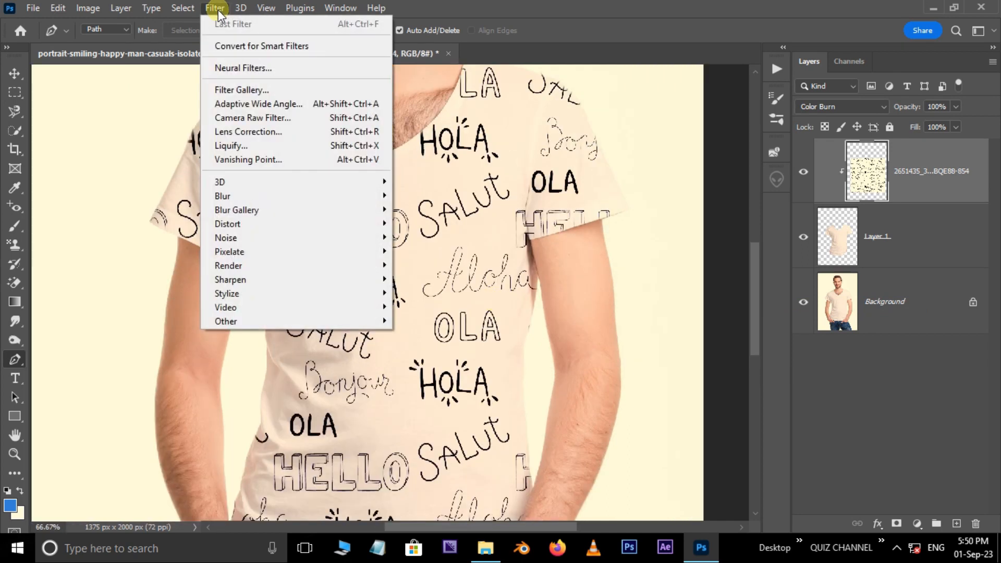
pyautogui.click(243, 145)
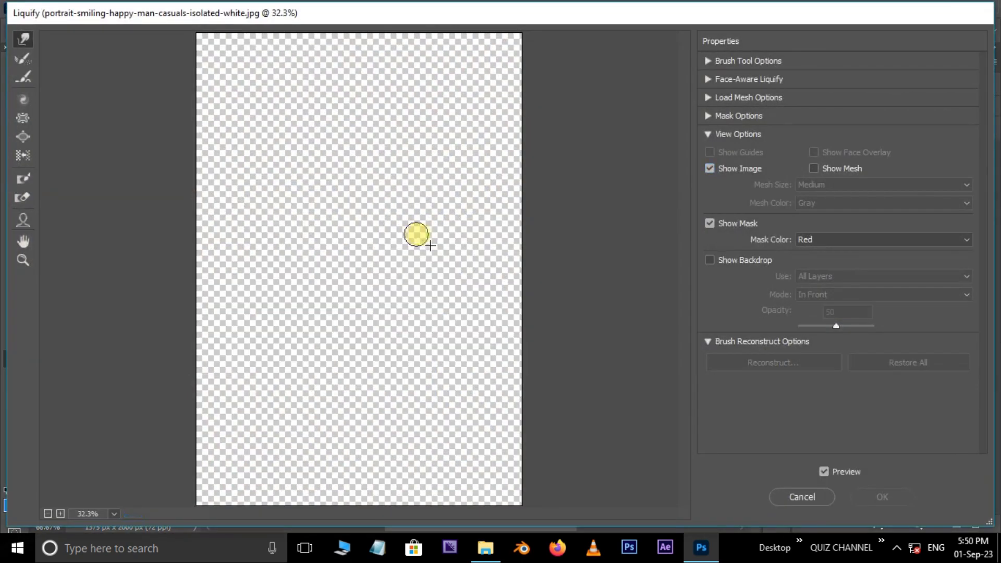
# Show all layers as a backdrop in front of the pattern at 52% opacity in Liquify
pyautogui.click(710, 260)
pyautogui.moveTo(836, 326)
pyautogui.mouseDown()
pyautogui.moveTo(822, 327)
pyautogui.moveTo(838, 333)
pyautogui.mouseUp()
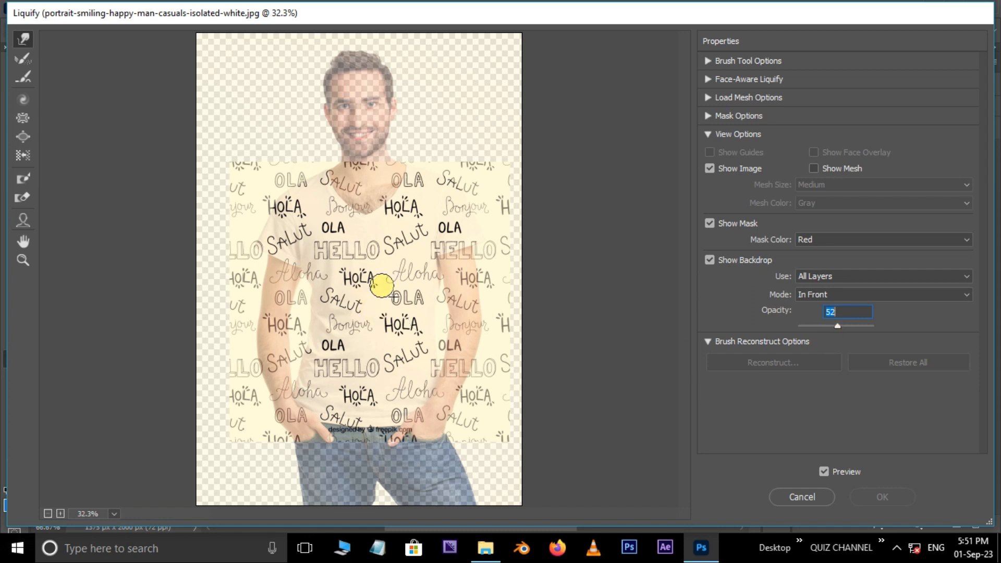
pyautogui.click(385, 275)
pyautogui.click(384, 275)
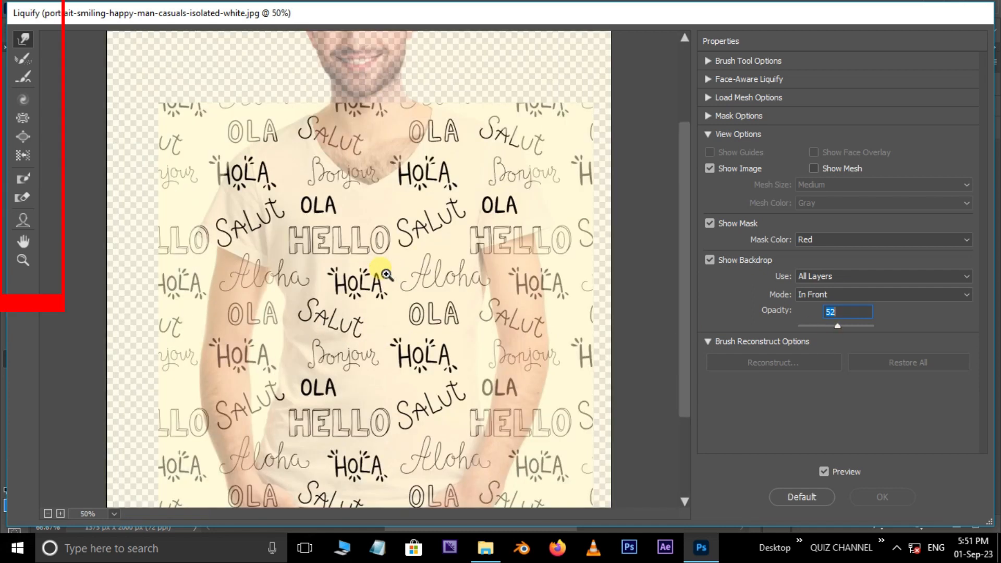
pyautogui.click(385, 272)
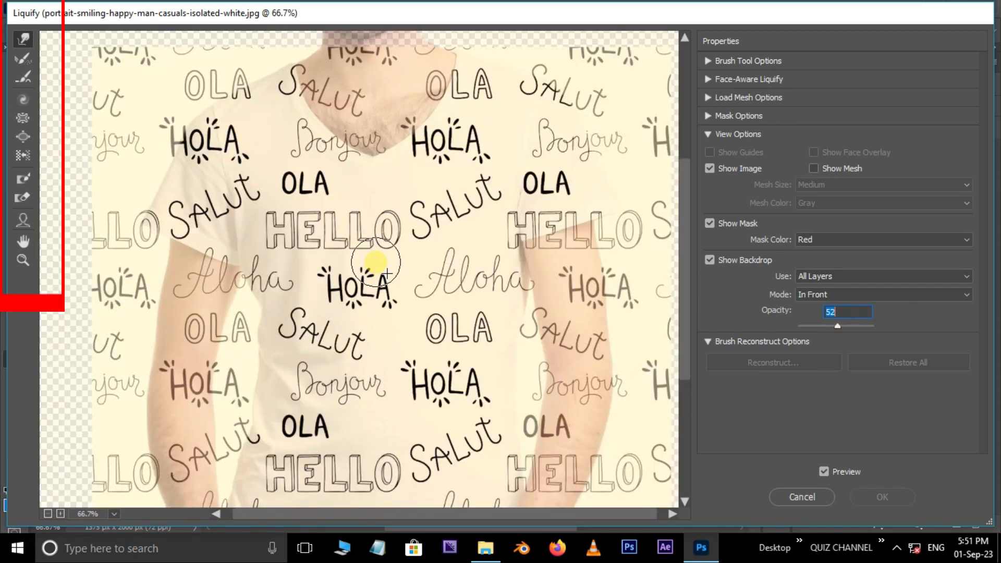
# Pucker the pattern's lettering with the Pucker tool along the folds of the T-shirt's left side and lower front
pyautogui.click(23, 118)
pyautogui.moveTo(254, 280); pyautogui.dragTo(265, 298)
pyautogui.moveTo(269, 399); pyautogui.dragTo(262, 445)
pyautogui.scroll(-3, 253, 438)
pyautogui.moveTo(324, 412)
pyautogui.mouseDown()
pyautogui.moveTo(365, 420)
pyautogui.moveTo(308, 403)
pyautogui.mouseUp()
pyautogui.moveTo(440, 410)
pyautogui.mouseDown()
pyautogui.moveTo(488, 384)
pyautogui.moveTo(521, 336)
pyautogui.moveTo(516, 344)
pyautogui.moveTo(521, 283)
pyautogui.moveTo(518, 290)
pyautogui.moveTo(537, 271)
pyautogui.moveTo(518, 224)
pyautogui.moveTo(518, 233)
pyautogui.moveTo(608, 209)
pyautogui.moveTo(587, 239)
pyautogui.moveTo(196, 307)
pyautogui.moveTo(197, 286)
pyautogui.moveTo(89, 264)
pyautogui.moveTo(261, 167)
pyautogui.moveTo(239, 172)
pyautogui.moveTo(247, 184)
pyautogui.moveTo(537, 156)
pyautogui.moveTo(633, 164)
pyautogui.moveTo(678, 192)
pyautogui.moveTo(514, 257)
pyautogui.moveTo(537, 257)
pyautogui.moveTo(438, 308)
pyautogui.moveTo(482, 296)
pyautogui.mouseUp()
# Pucker the lettering around the sleeve seam and side edge on the T-shirt's right half at closer zoom
pyautogui.scroll(3, 527, 281)
pyautogui.hotkey('ctrl', '+')
pyautogui.scroll(3, 179, 280)
pyautogui.scroll(-3, 472, 286)
pyautogui.moveTo(563, 272)
pyautogui.mouseDown()
pyautogui.moveTo(494, 308)
pyautogui.moveTo(442, 288)
pyautogui.mouseUp()
pyautogui.scroll(-1, 483, 292)
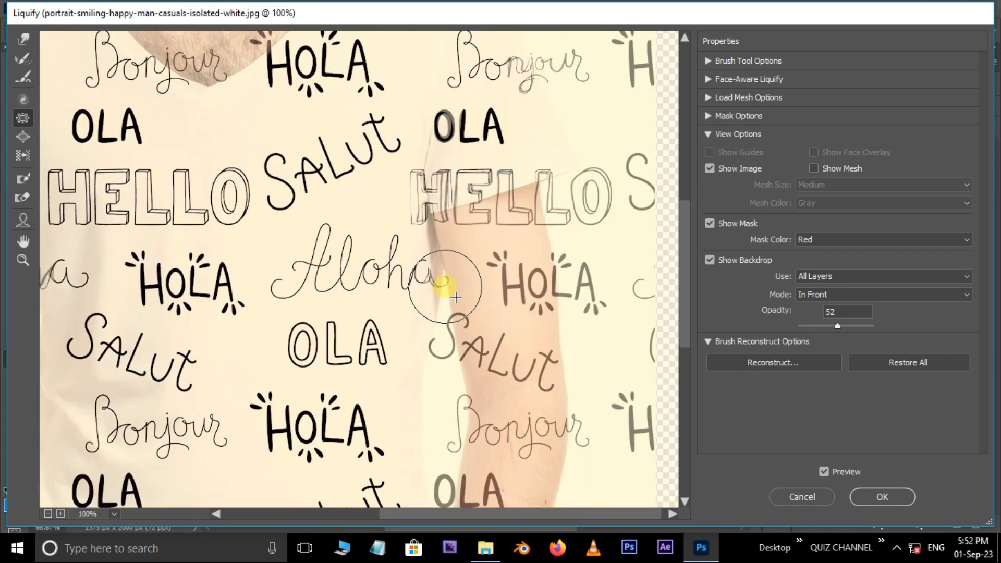
pyautogui.scroll(-2, 442, 295)
pyautogui.scroll(-1, 420, 372)
pyautogui.moveTo(292, 437); pyautogui.dragTo(289, 433)
# Enlarge the brush and swell the lettering across the T-shirt's chest with the Bloat tool
pyautogui.press('space')
pyautogui.moveTo(190, 297); pyautogui.dragTo(399, 342)
pyautogui.press('space')
pyautogui.moveTo(389, 225); pyautogui.dragTo(306, 441)
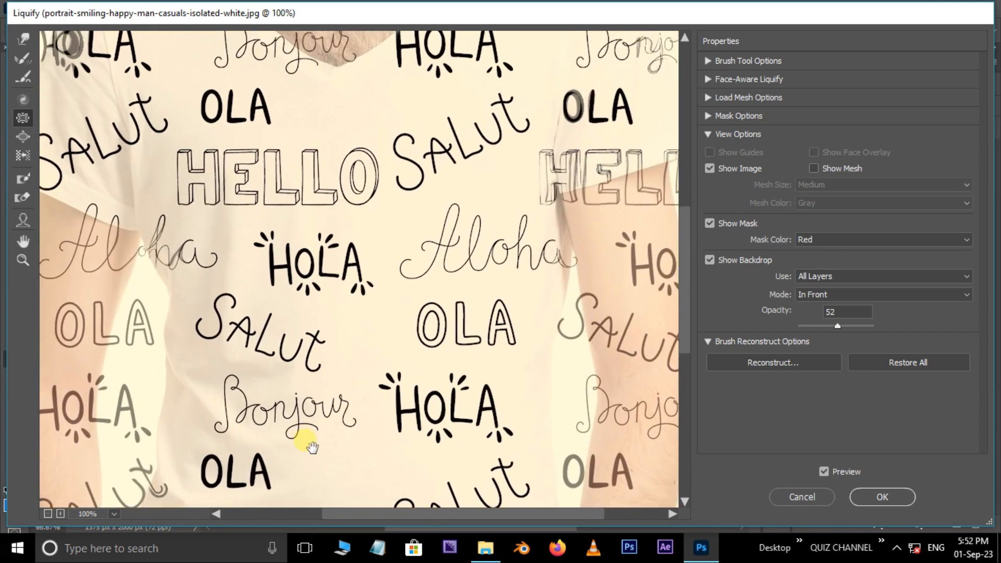
pyautogui.click(23, 137)
pyautogui.press(']')
pyautogui.press(']')
pyautogui.press(']')
pyautogui.press(']')
pyautogui.press(']')
pyautogui.press(']')
pyautogui.moveTo(252, 203)
pyautogui.mouseDown()
pyautogui.moveTo(435, 208)
pyautogui.moveTo(519, 240)
pyautogui.mouseUp()
# Check the whole distorted pattern against the T-shirt and apply the Liquify filter
pyautogui.hotkey('ctrl', '-')
pyautogui.press('space')
pyautogui.moveTo(460, 276); pyautogui.dragTo(450, 302)
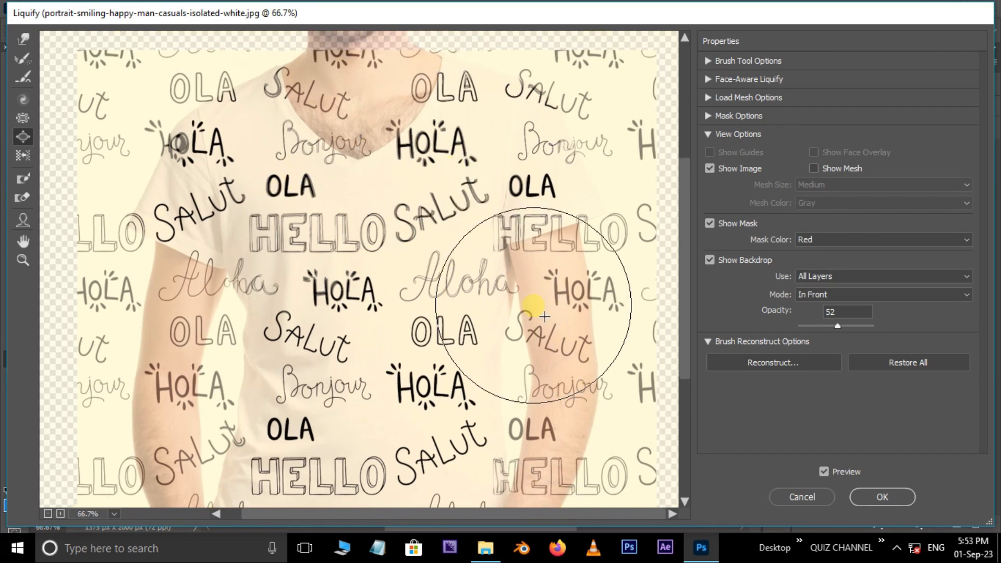
pyautogui.scroll(-3, 539, 306)
pyautogui.scroll(6, 540, 309)
pyautogui.click(882, 497)
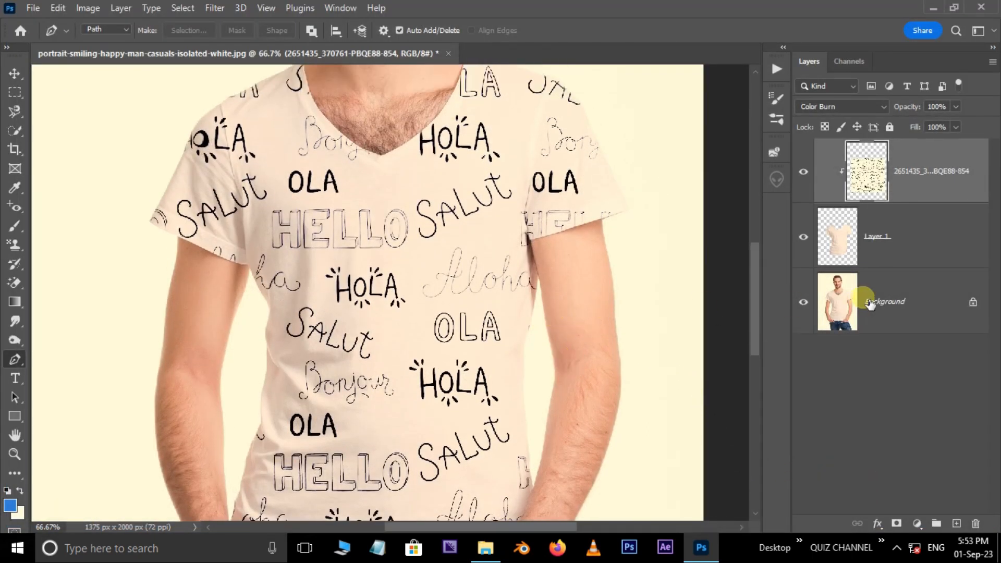
# Duplicate the Background layer and move the copy to the top of the layer stack
pyautogui.click(910, 314)
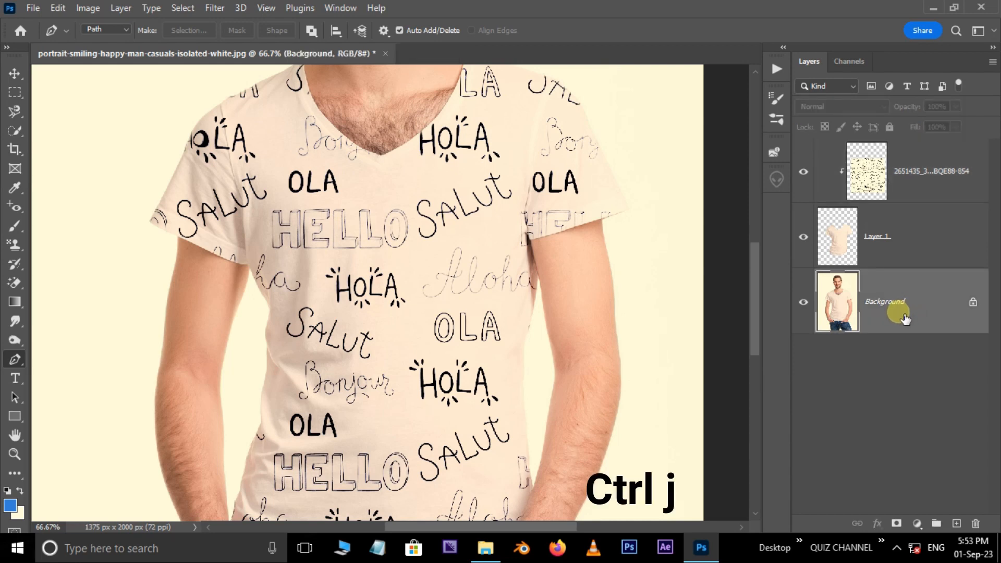
pyautogui.hotkey('ctrl', 'j')
pyautogui.moveTo(902, 313); pyautogui.dragTo(910, 176)
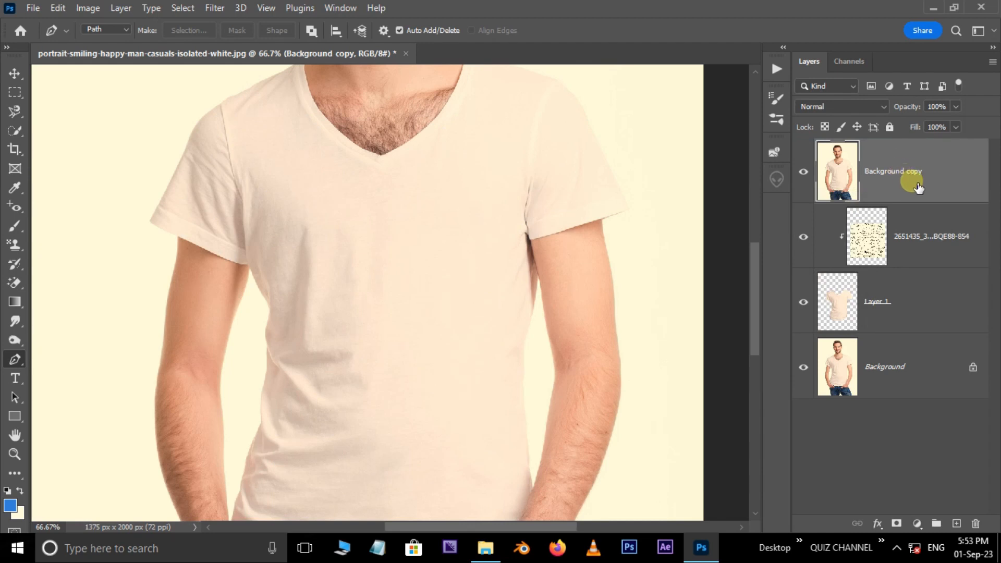
# Clip the Background copy to the layers below and set its blend mode to Multiply
pyautogui.rightClick(916, 186)
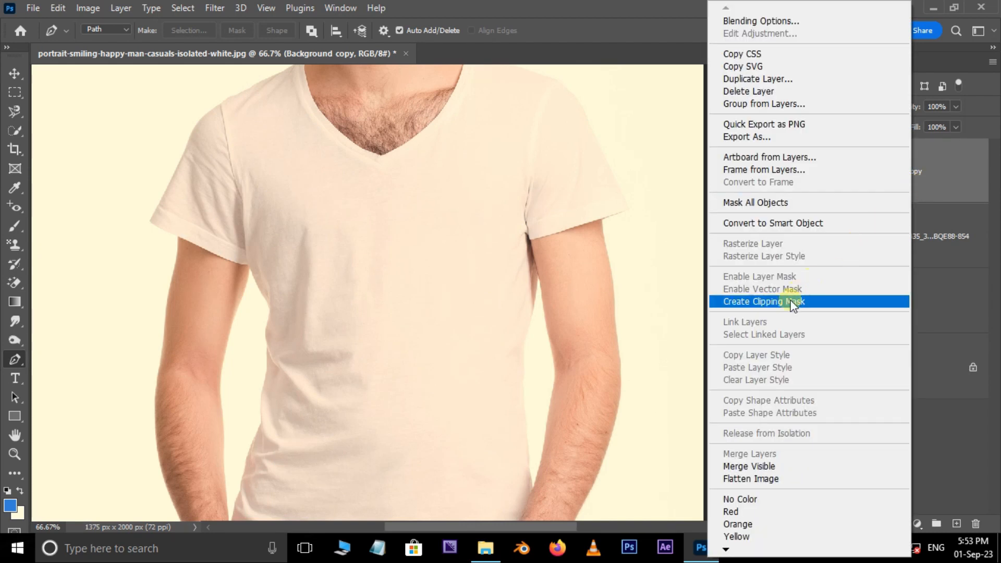
pyautogui.click(782, 302)
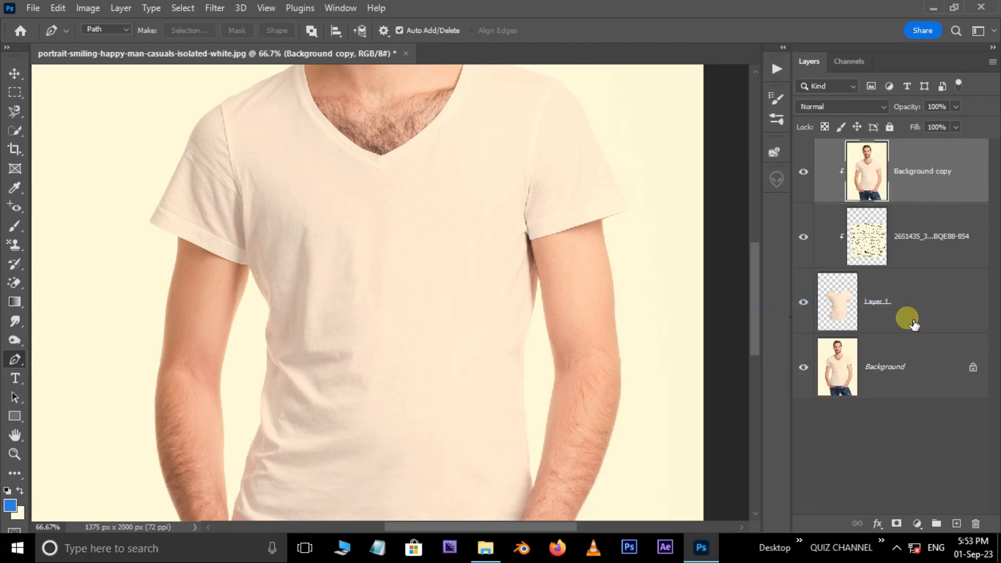
pyautogui.click(881, 106)
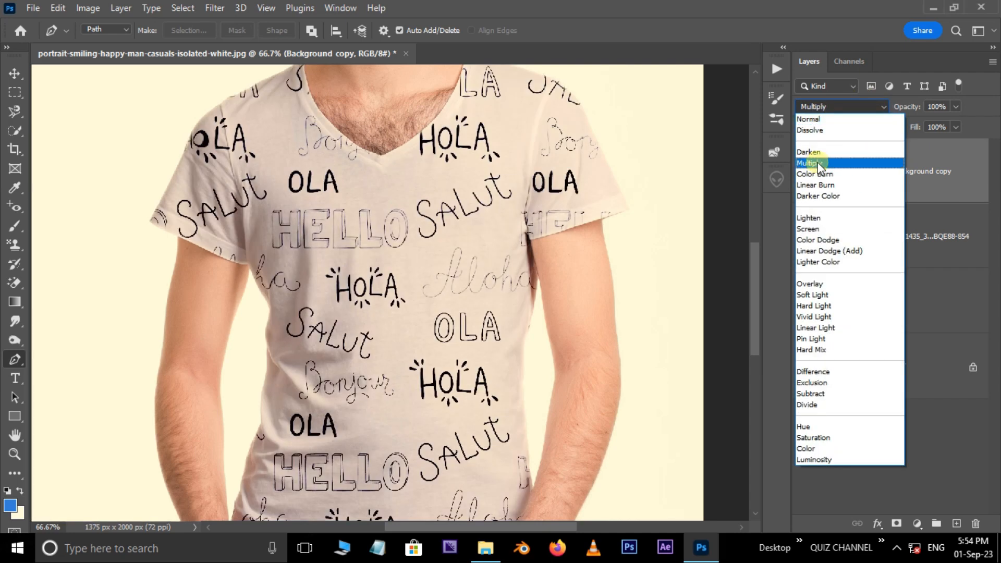
pyautogui.click(821, 166)
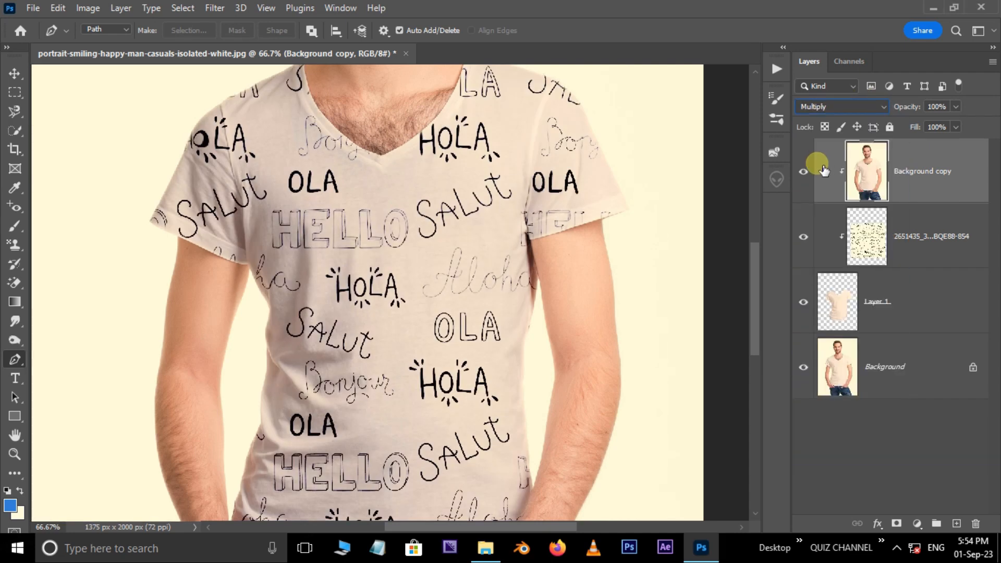
pyautogui.hotkey('ctrl', '-')
pyautogui.moveTo(472, 206); pyautogui.dragTo(454, 157)
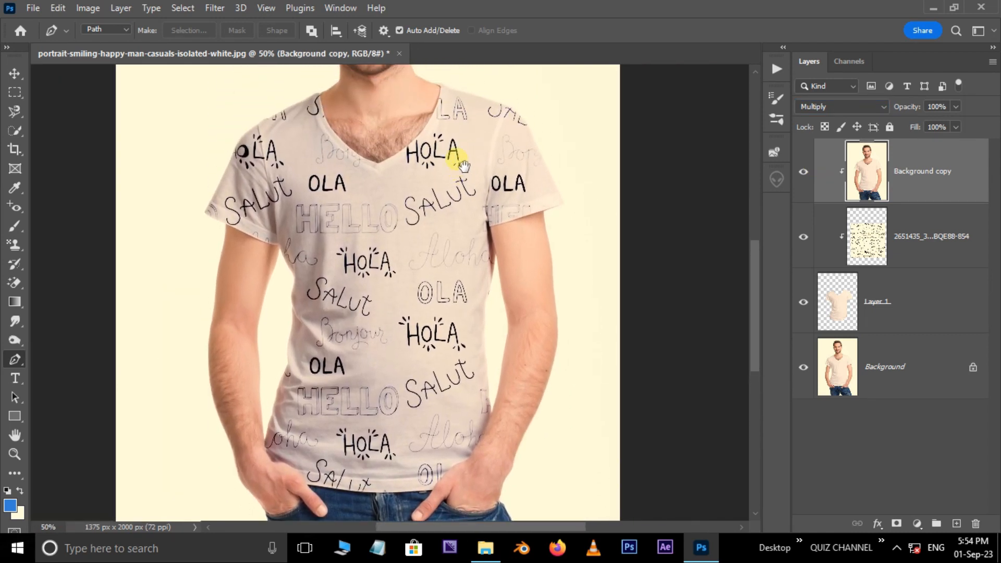